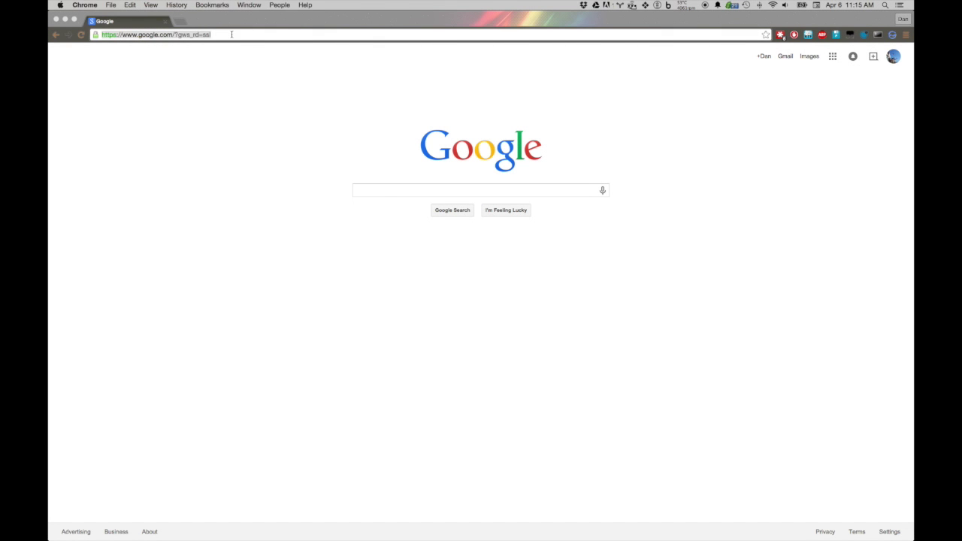
Step: Go to wgms.com by entering wgms in the Chrome address bar
click(220, 34)
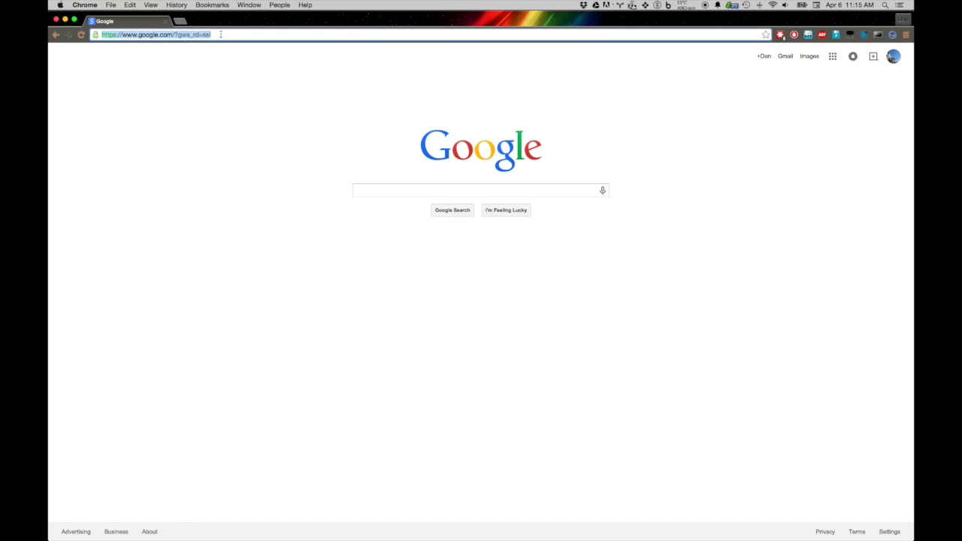
text(wgms.)
key(Return)
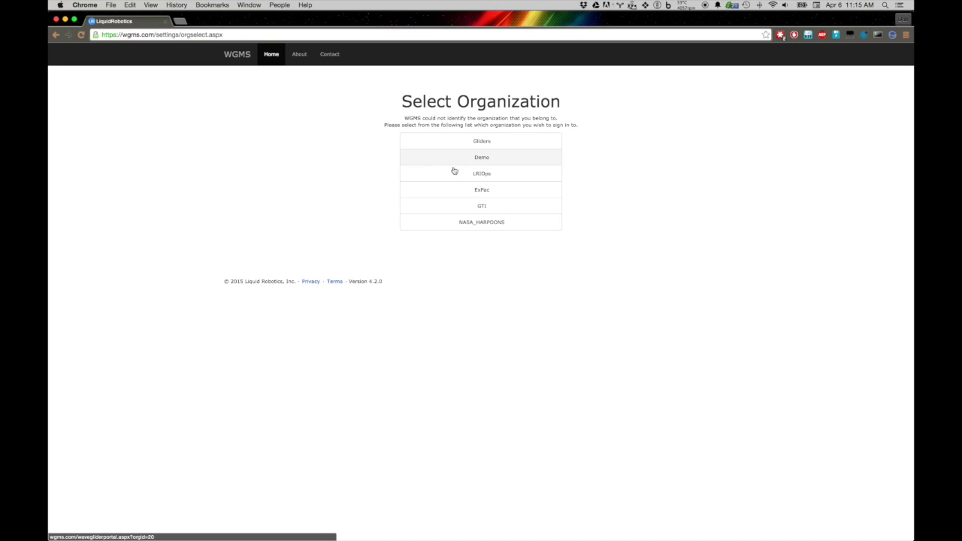
Step: Sign in to the LRIOps organization with the saved WGMS login credentials
click(453, 174)
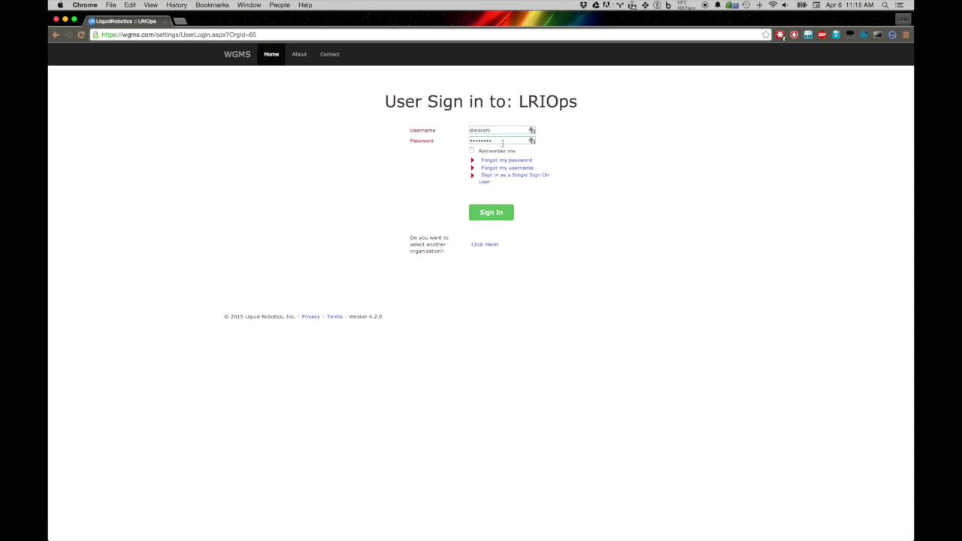
click(532, 130)
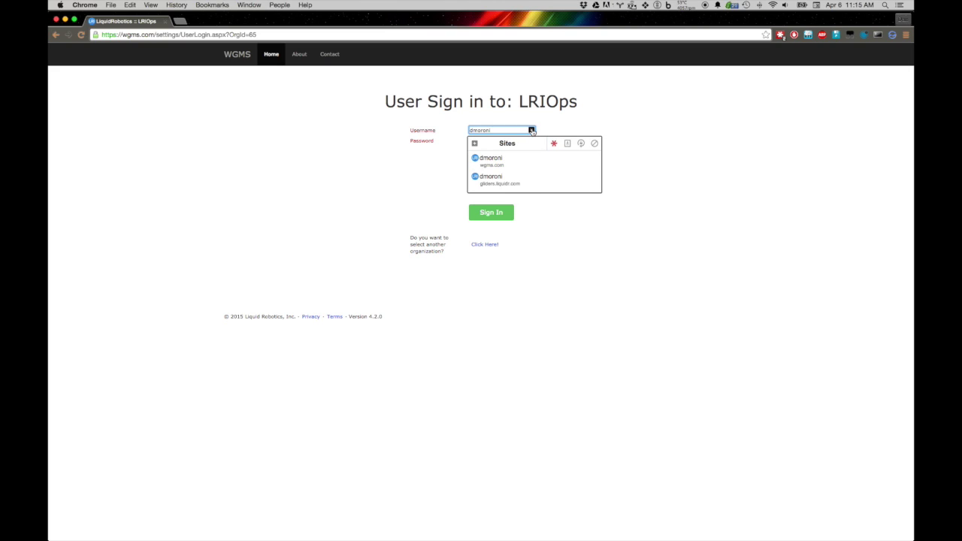
click(491, 159)
click(491, 211)
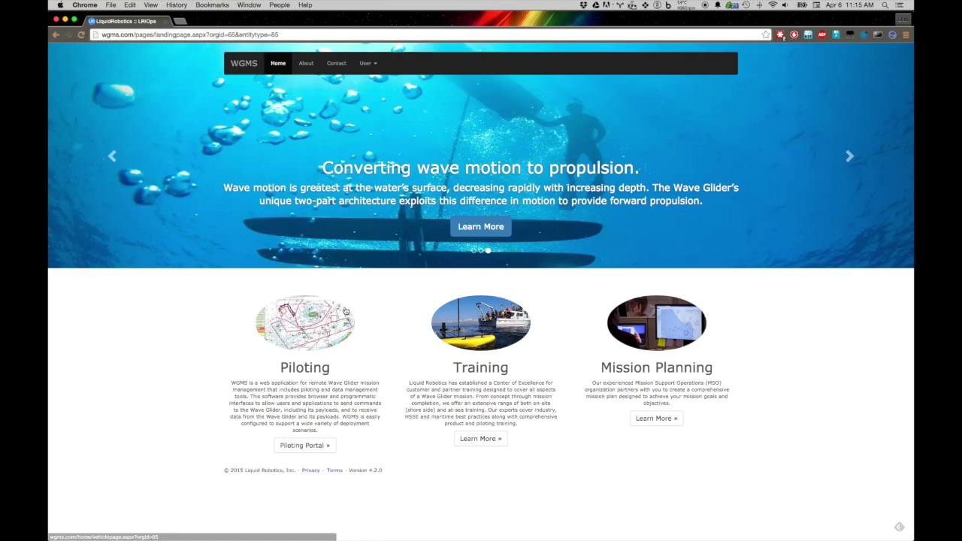
Step: Open the Piloting portal and pick glider SV3-009 from the vehicle list
click(339, 316)
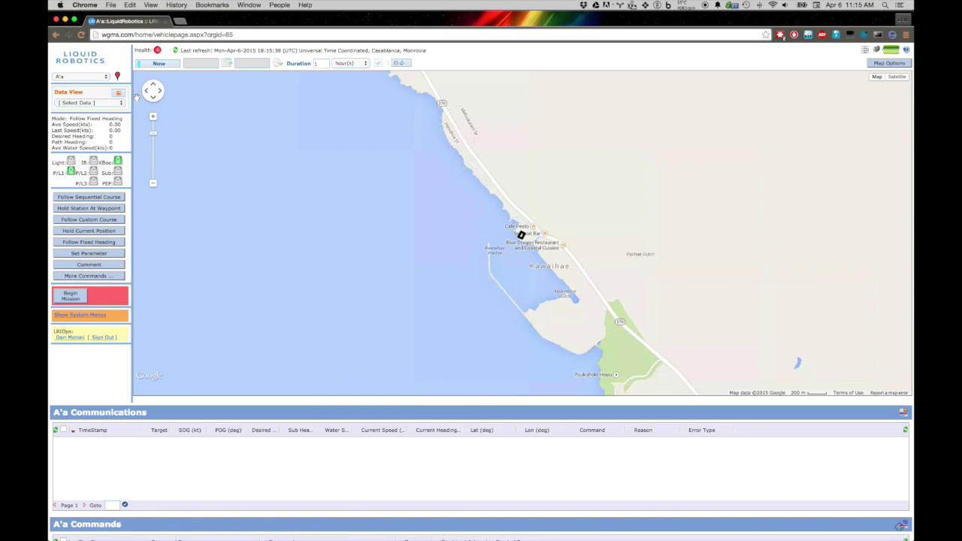
click(107, 78)
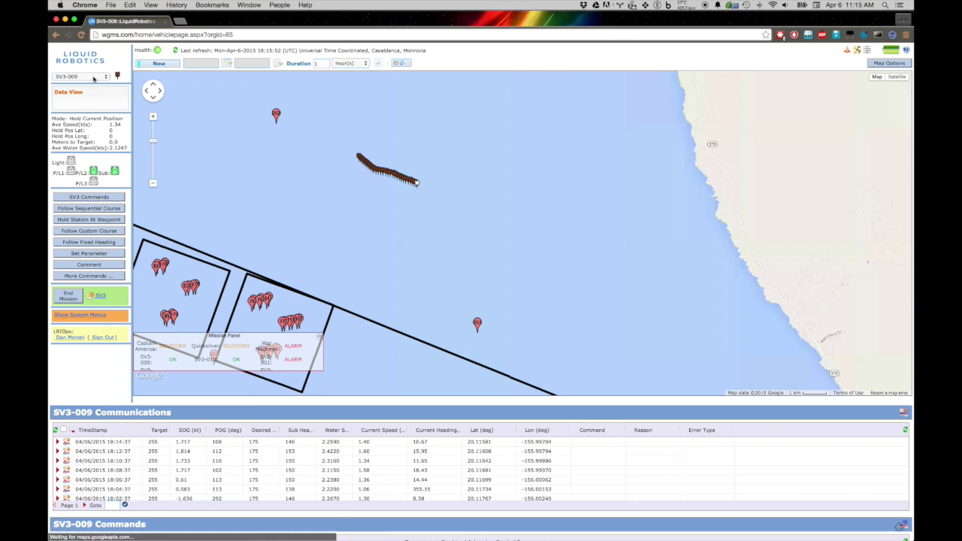
Step: Zoom the map out one level around SV3-009's track
click(153, 185)
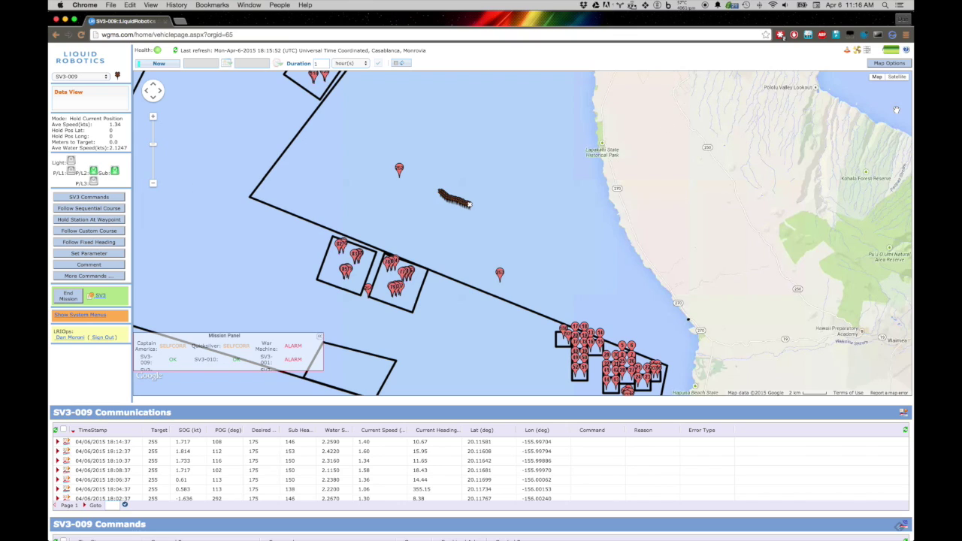
Step: Turn on Map Utility, Piloting Panel, PacIOOS Currents and AIS data display, then save them as defaults
click(894, 64)
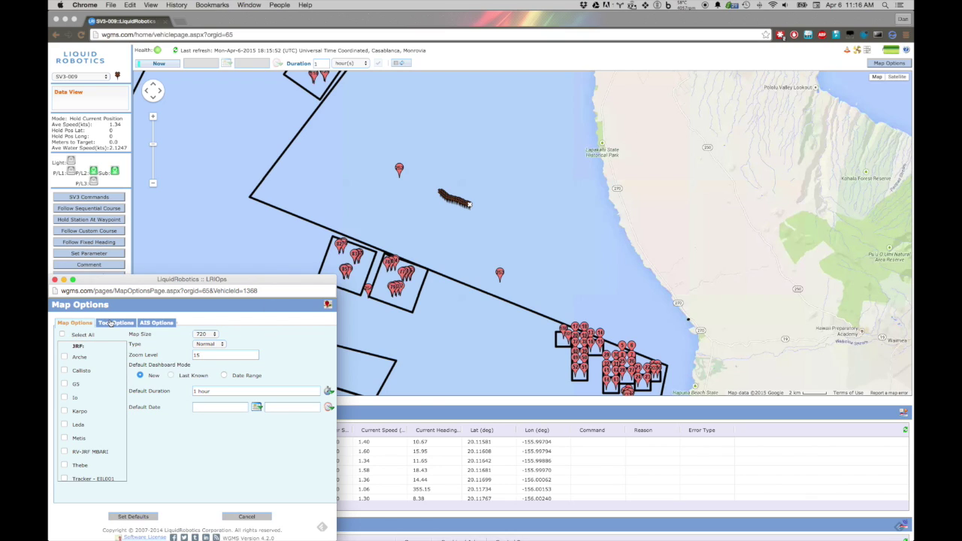
click(110, 322)
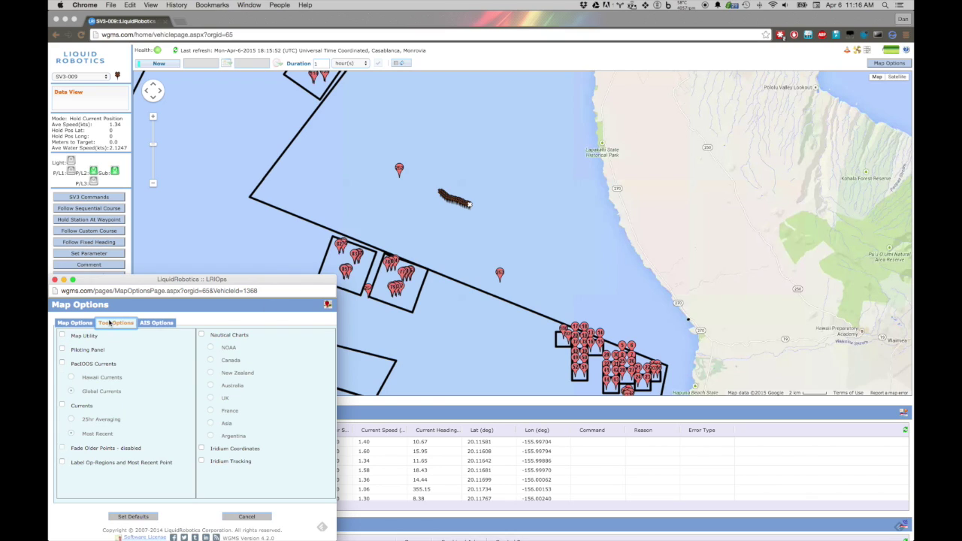
click(62, 334)
click(62, 350)
click(62, 363)
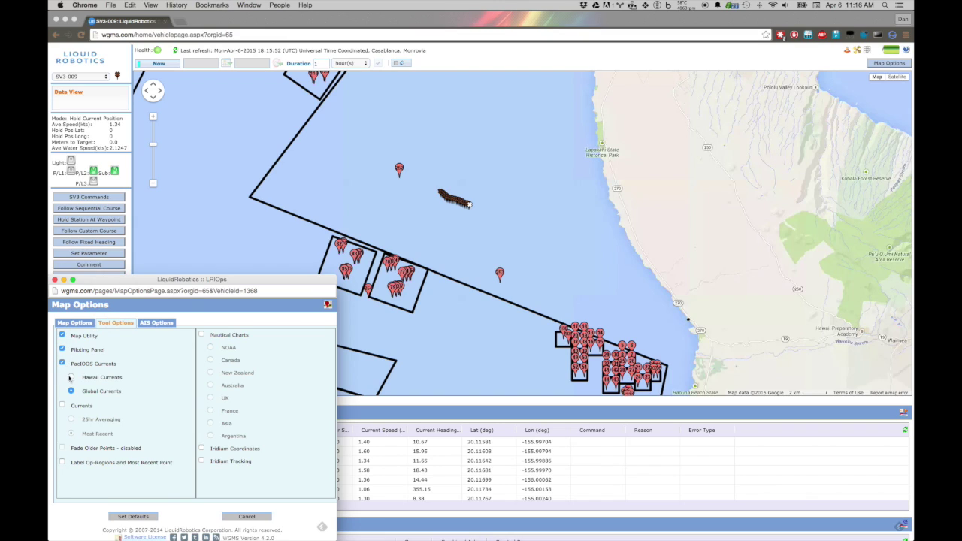
click(155, 323)
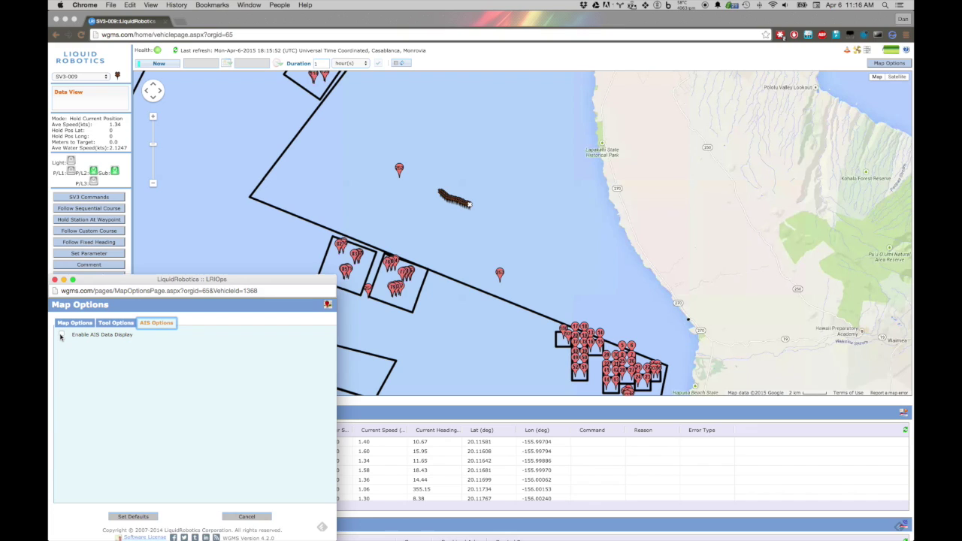
click(61, 336)
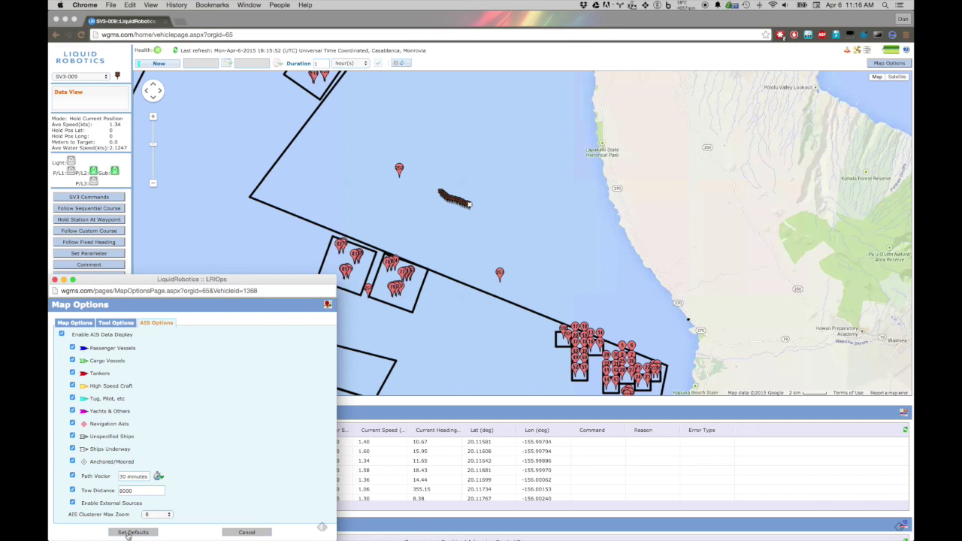
click(130, 533)
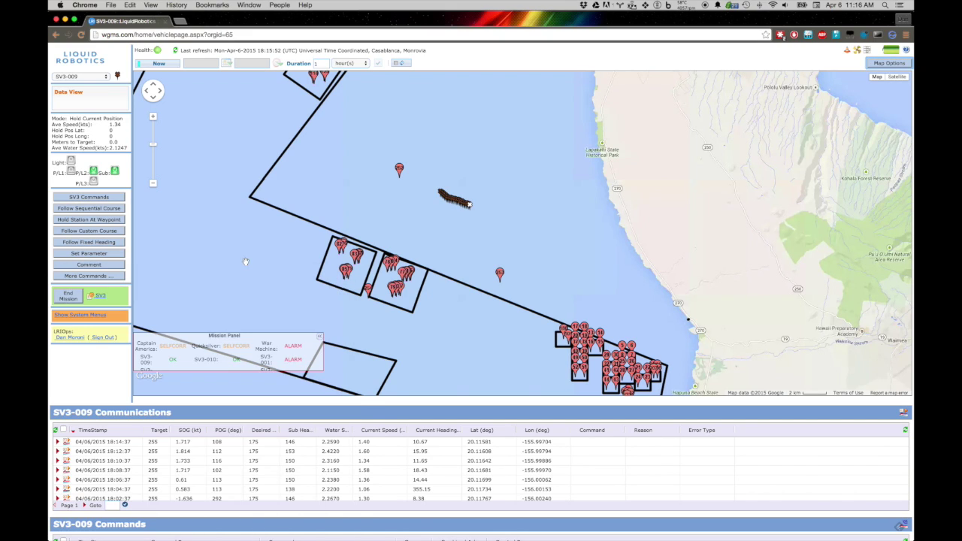
Step: Reload to apply the currents overlay, pan along the coast, then recenter on the glider
click(80, 34)
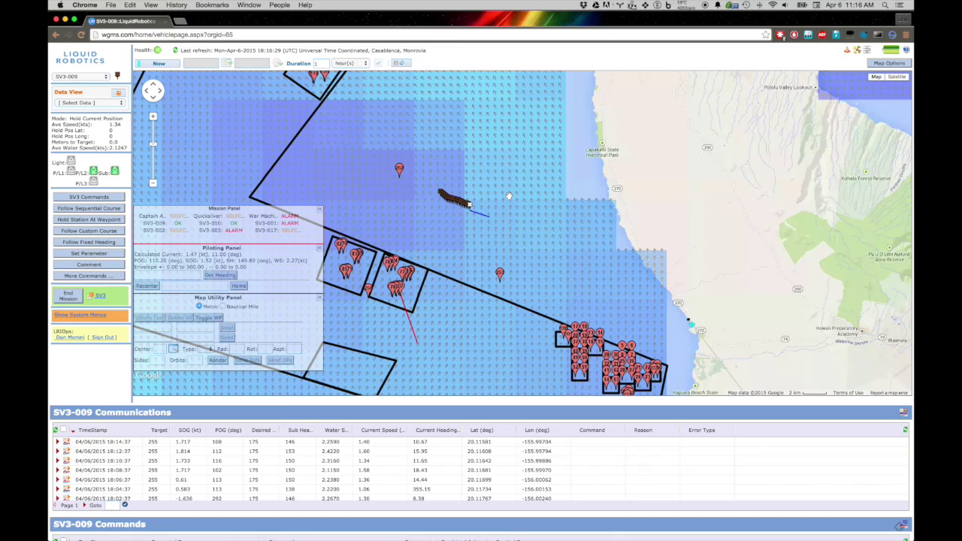
drag(508, 198, 479, 306)
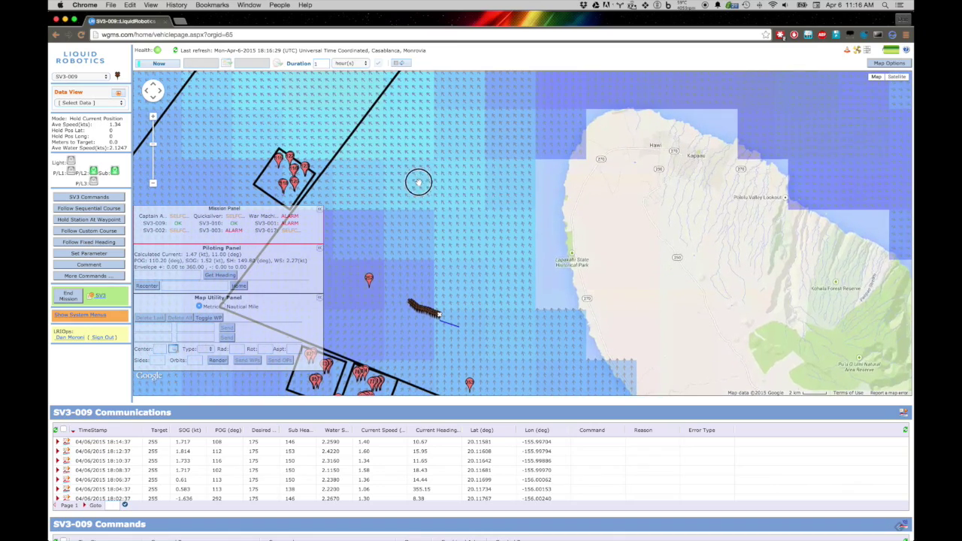
mouse_move(414, 180)
mouse_down()
mouse_move(496, 240)
mouse_move(462, 242)
mouse_up()
mouse_move(418, 293)
mouse_down()
mouse_move(501, 268)
mouse_move(621, 194)
mouse_up()
drag(564, 292, 526, 146)
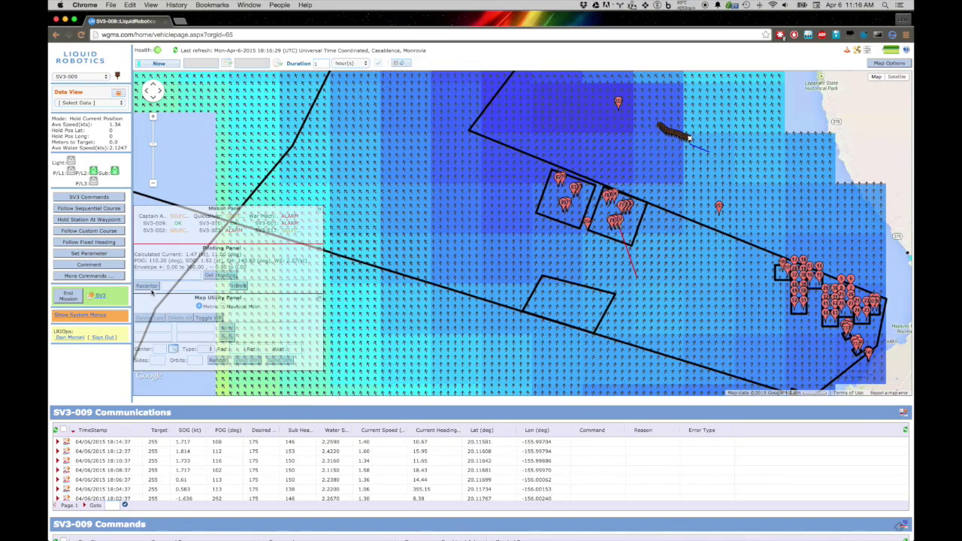
click(241, 286)
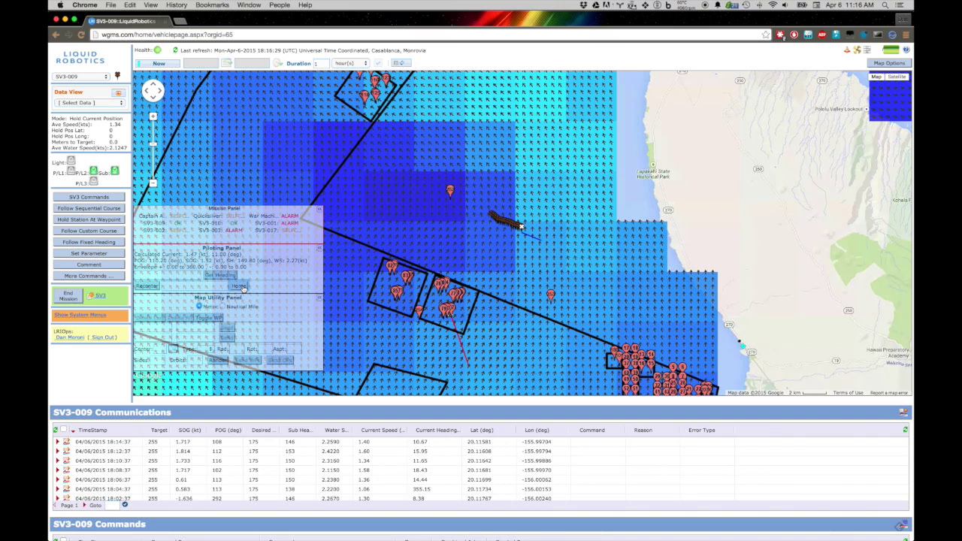
Step: Swap the PacIOOS Currents tool for Nautical Charts and save as the default tools
click(889, 63)
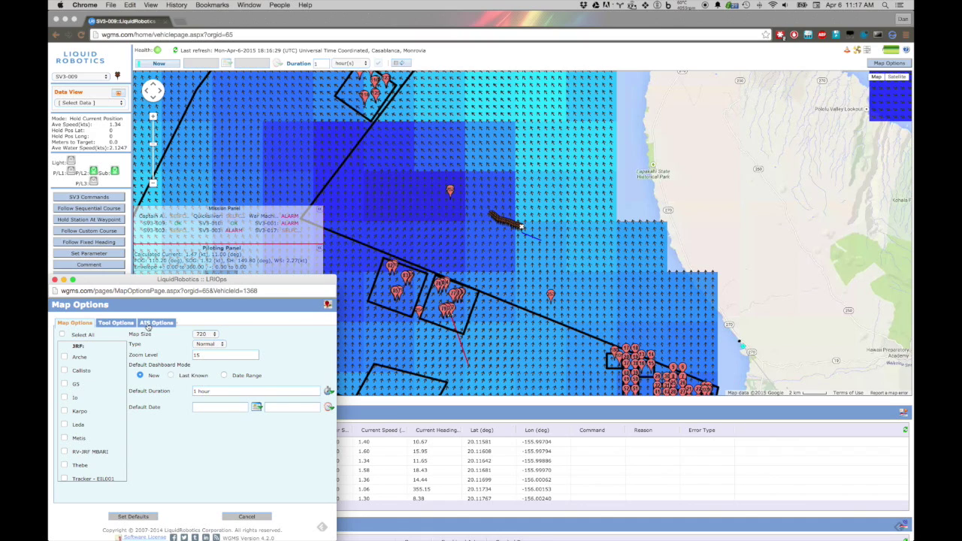
click(114, 324)
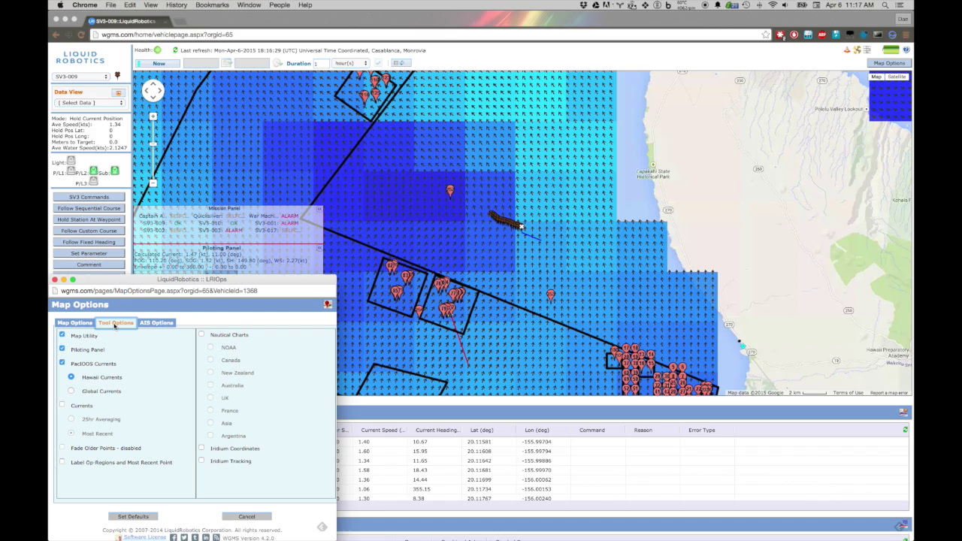
click(63, 363)
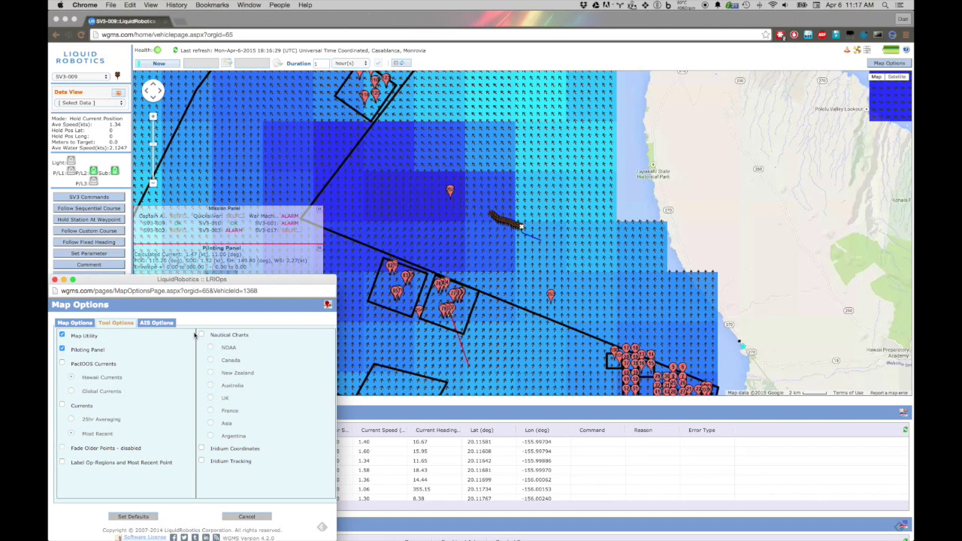
click(201, 335)
click(133, 517)
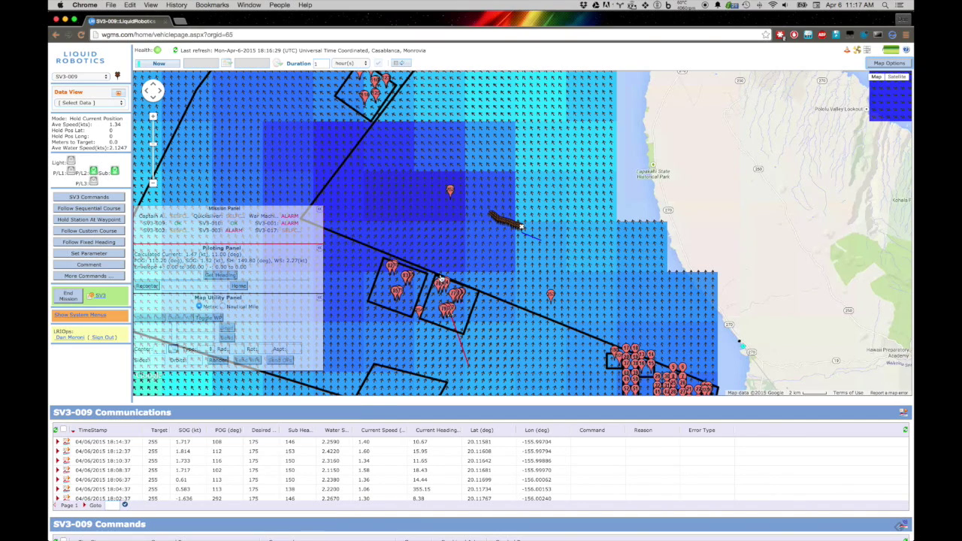
Step: Reload the page, confirming form resubmission, to show the NOAA nautical chart
click(81, 35)
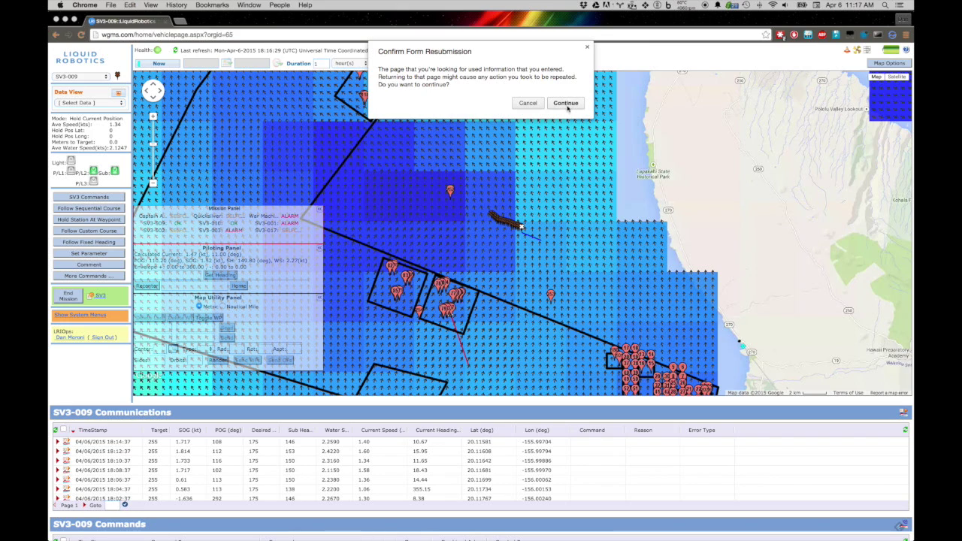
click(566, 103)
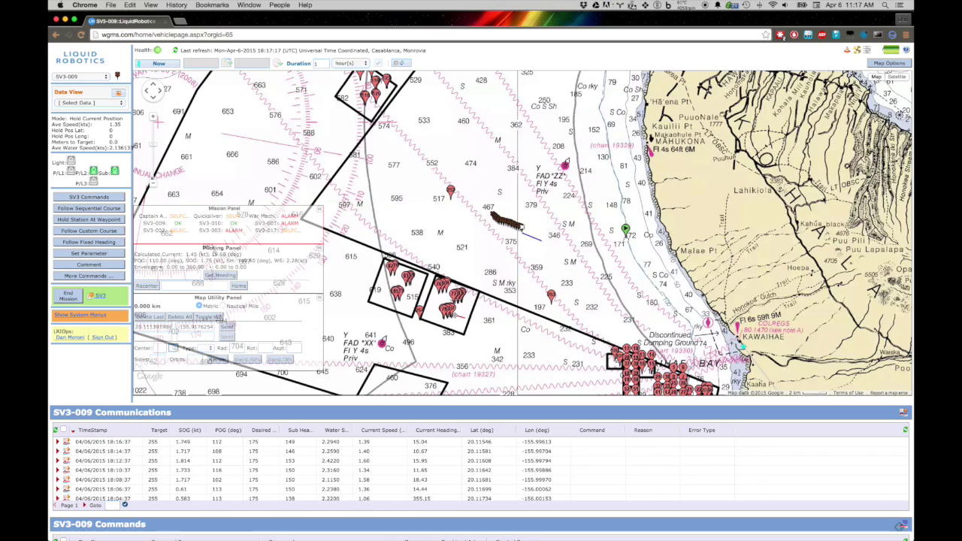
Step: Draw a route from the glider east to the coastline, then delete all drawn route markers
scroll(625, 233, up, 2)
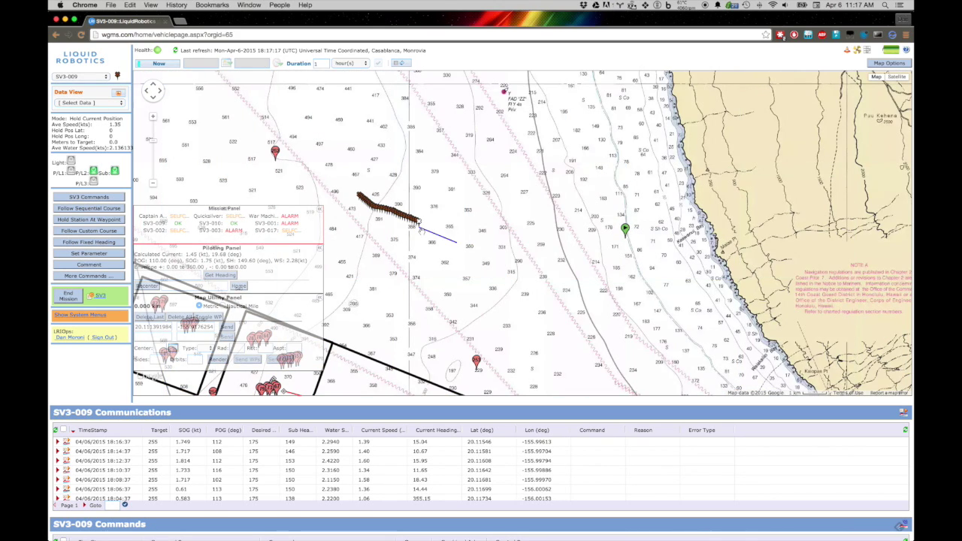
click(421, 224)
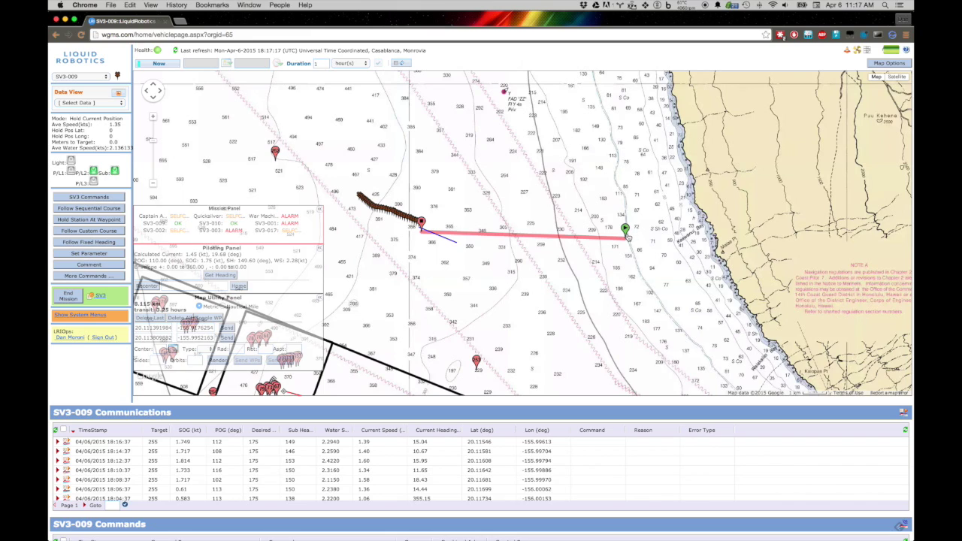
drag(626, 232, 720, 236)
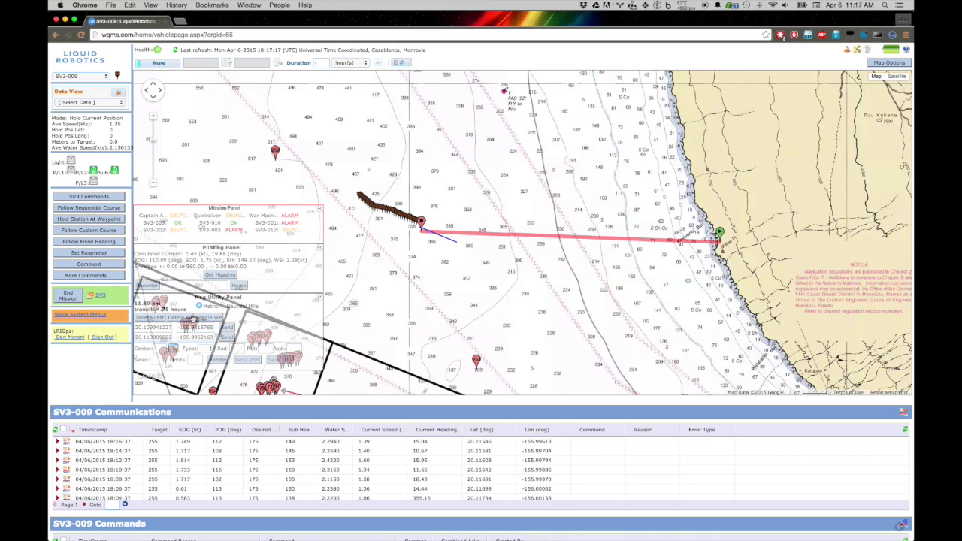
click(175, 320)
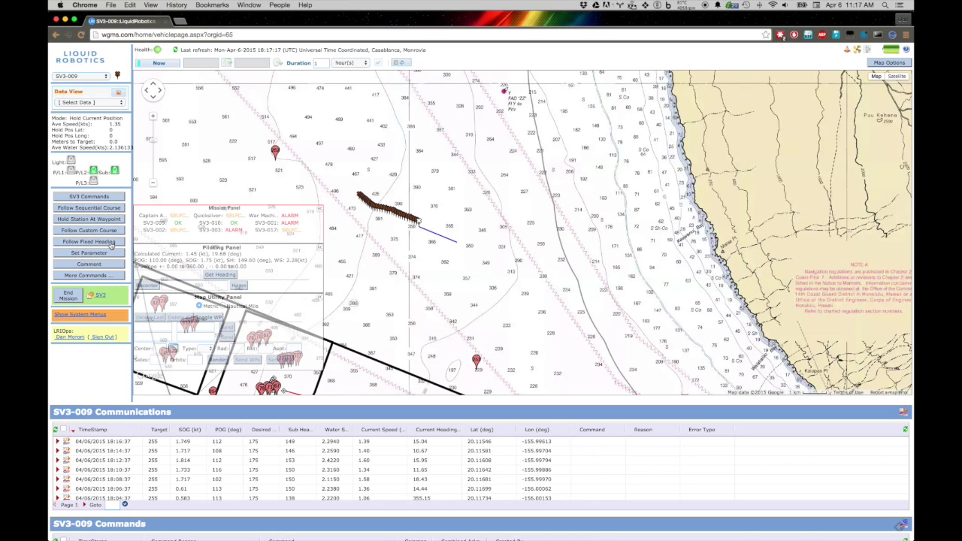
Step: Command SV3-009 to follow a fixed 90° heading with reason 'Software Demo'
click(89, 241)
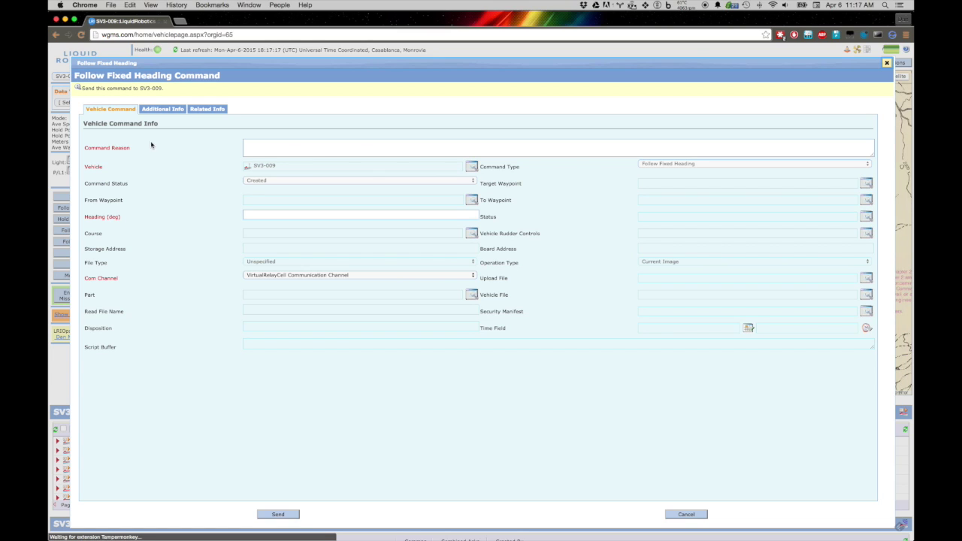
click(257, 214)
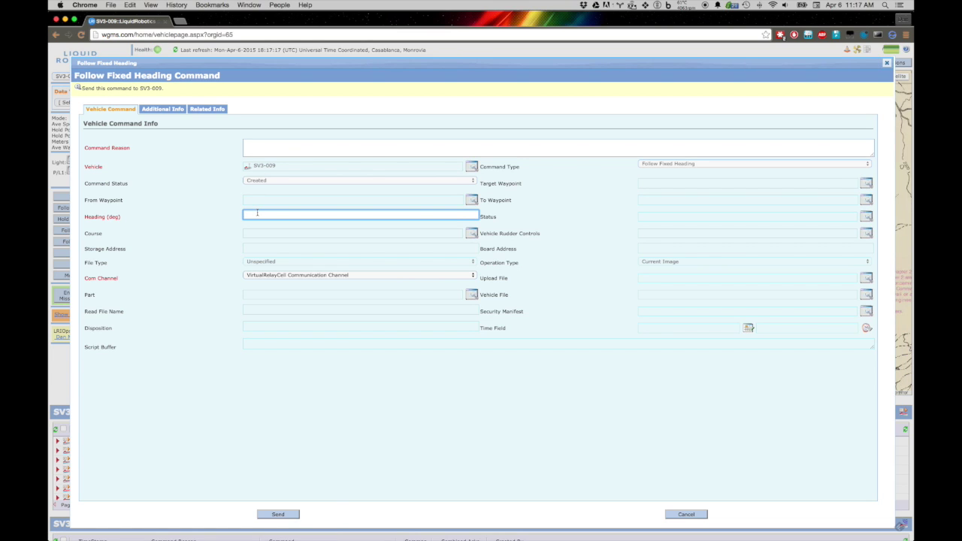
click(270, 151)
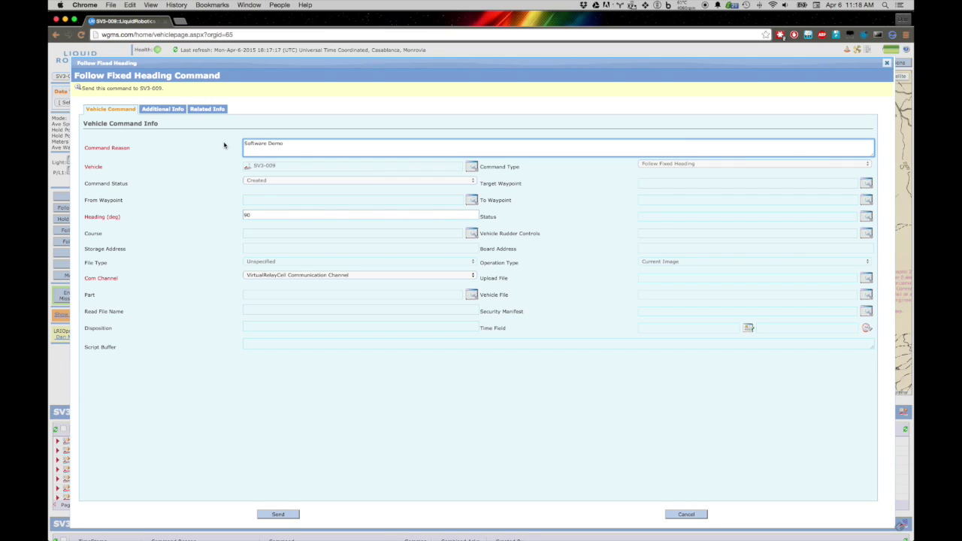
click(283, 516)
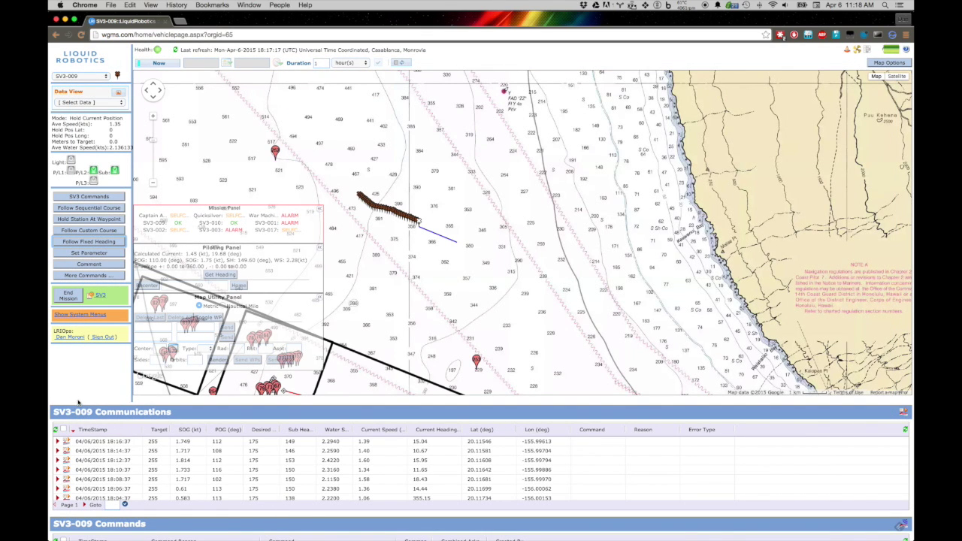
Step: Refresh SV3-009's Commands grid until the Follow Fixed Heading 90 degrees command shows Acked
scroll(78, 404, down, 3)
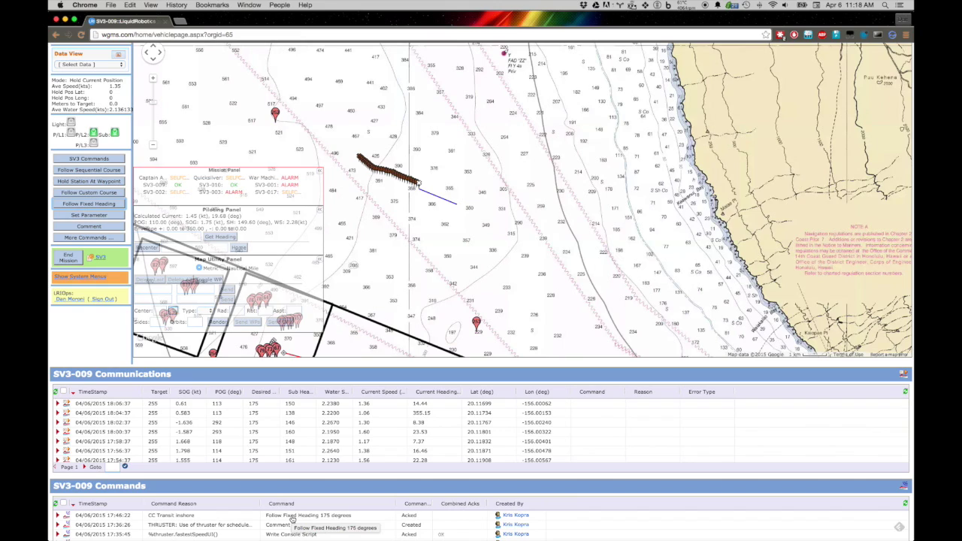
click(55, 504)
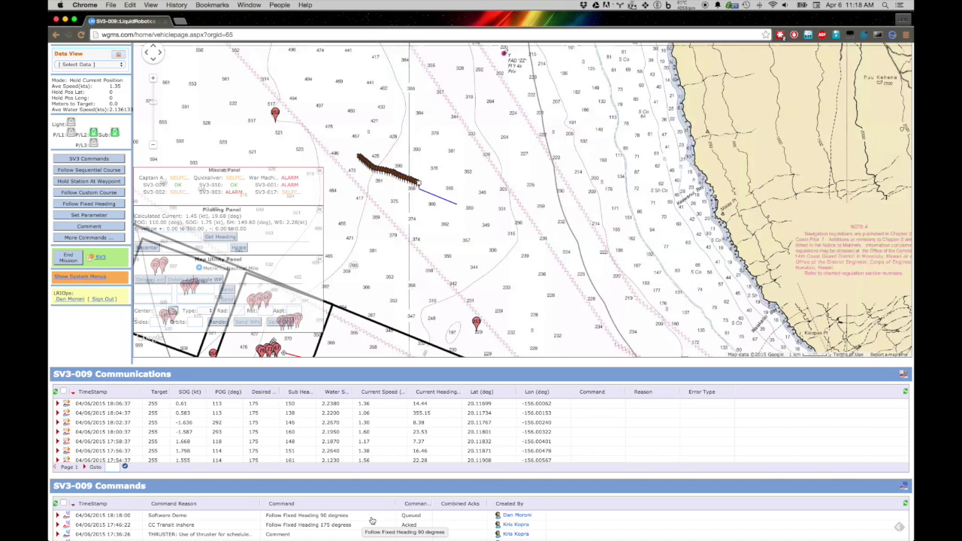
scroll(372, 520, up, 2)
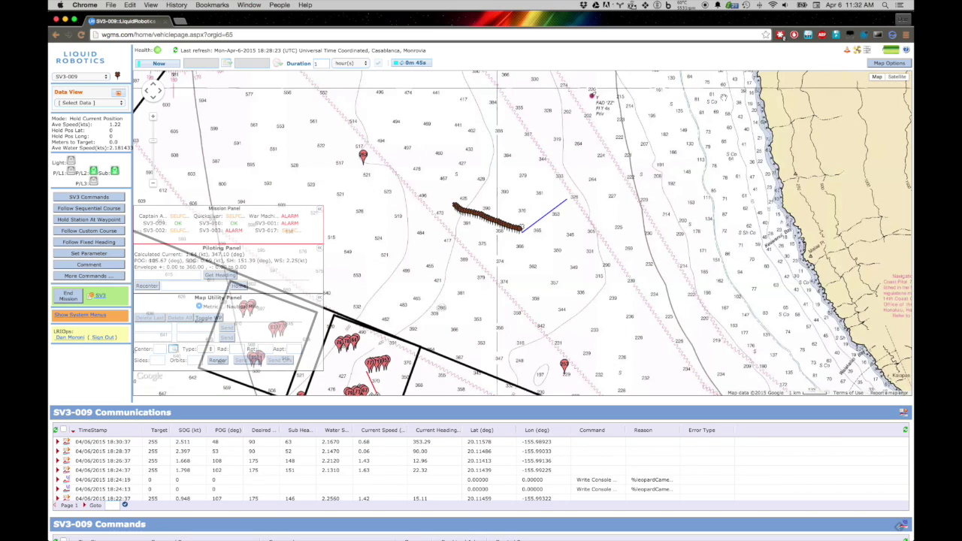
scroll(69, 372, down, 3)
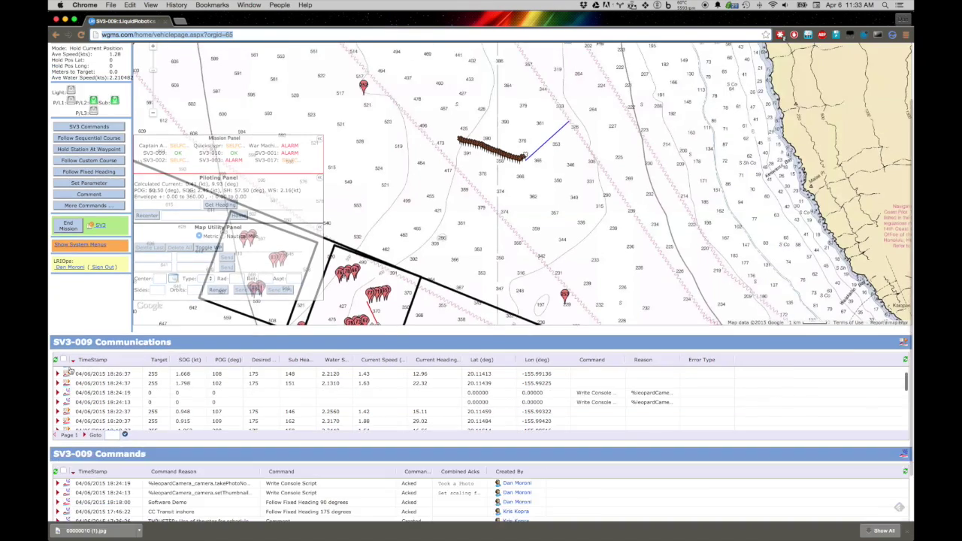
Step: Have SV3-009's leopardCamera take a photo now, sending a thumbnail scaled by factor 4
click(112, 177)
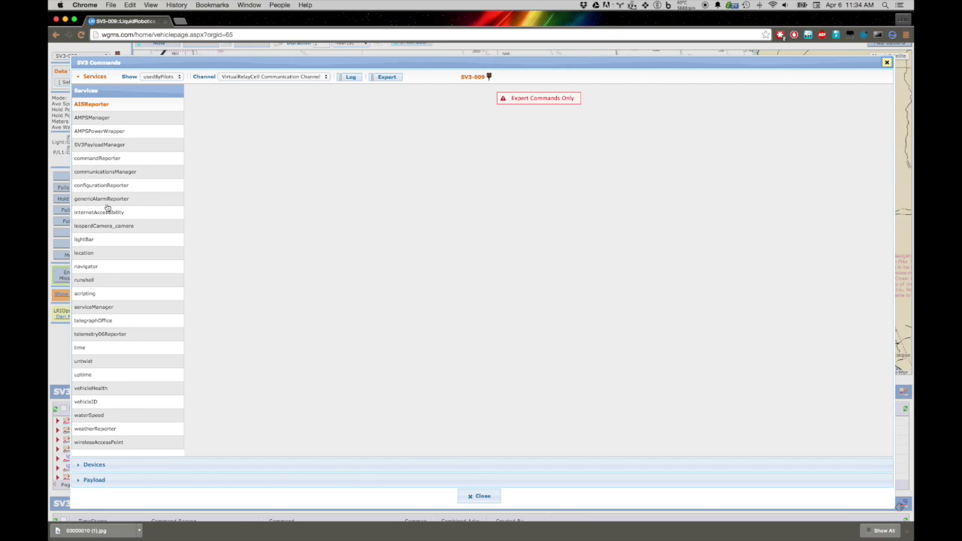
click(96, 232)
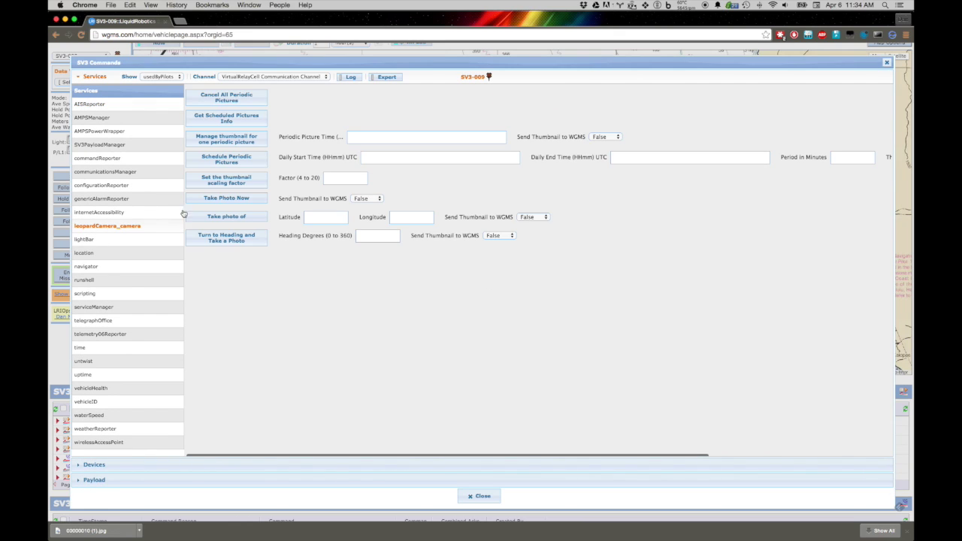
click(382, 199)
click(364, 205)
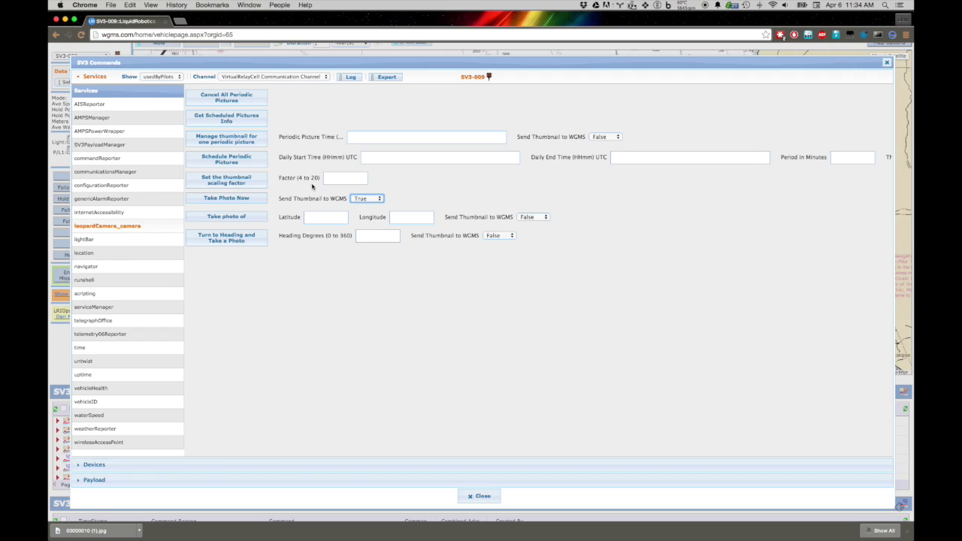
click(328, 181)
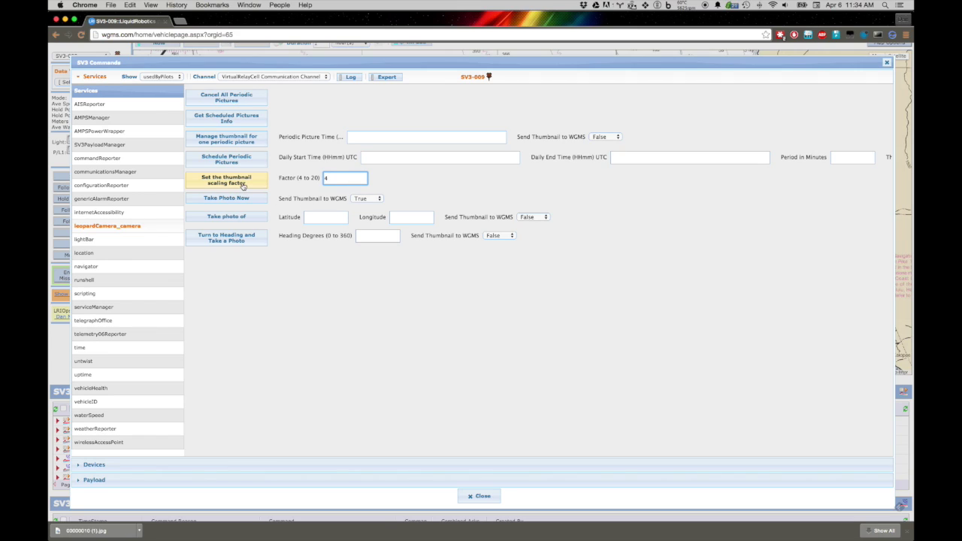
click(242, 185)
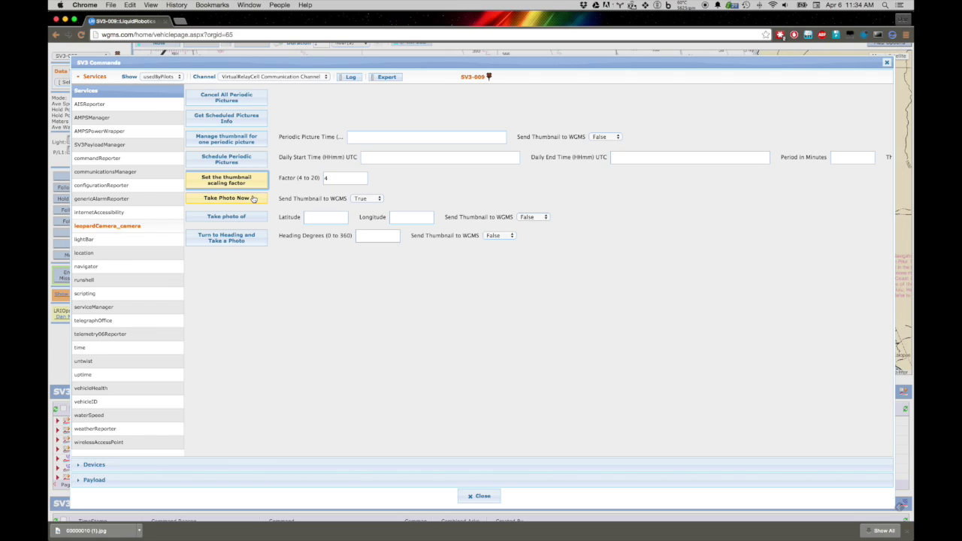
click(254, 199)
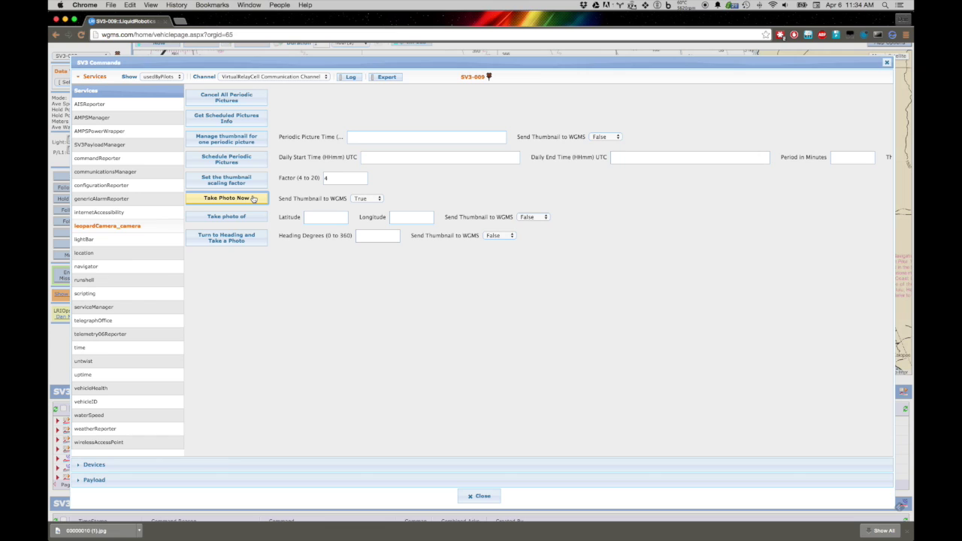
click(467, 497)
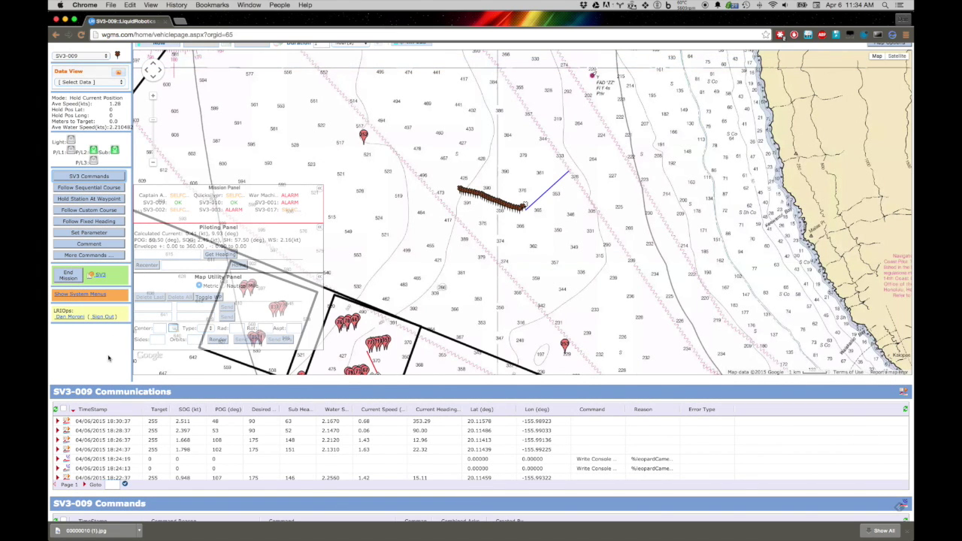
Step: Open SV3-009's vehicle attachments to get the newest photo, 00000011.jpg
scroll(82, 299, up, 1)
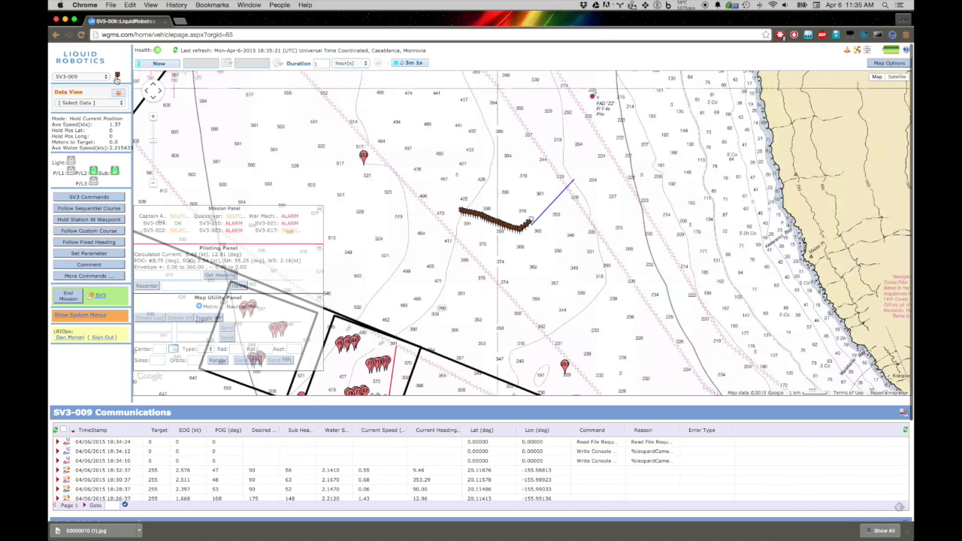
click(117, 77)
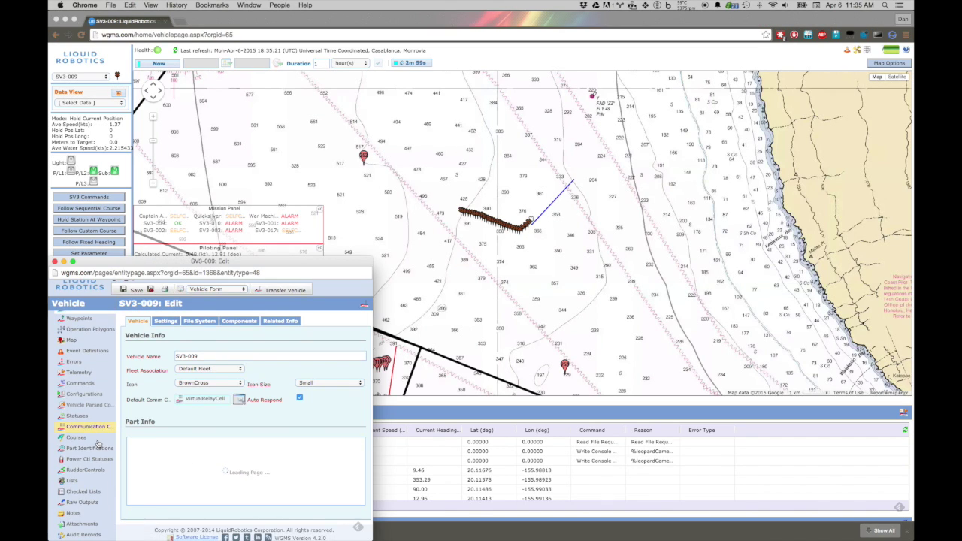
click(83, 524)
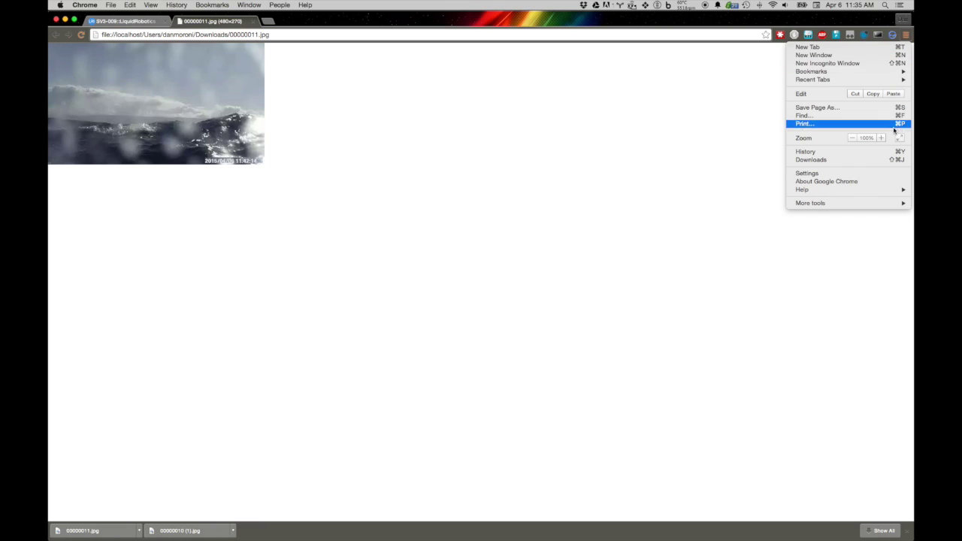
Step: Zoom photo 00000011.jpg to about 300% to inspect the waves, then close its tab
click(882, 137)
click(882, 137)
click(882, 137)
click(882, 137)
click(882, 137)
click(882, 137)
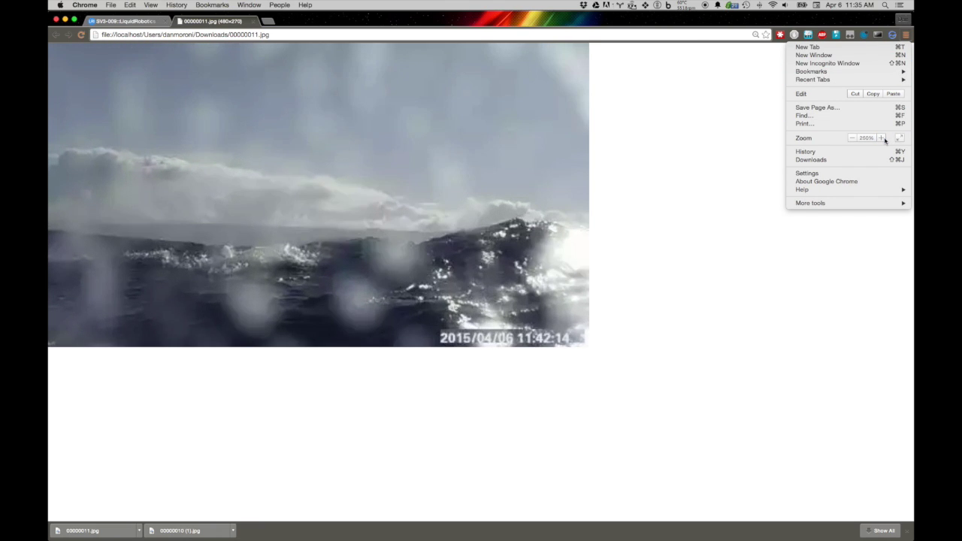
click(882, 138)
click(819, 271)
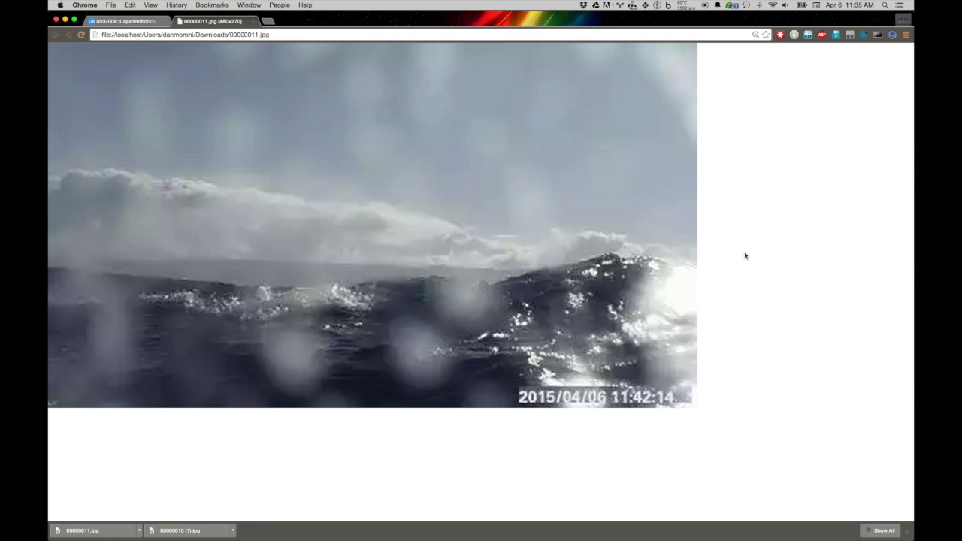
click(255, 21)
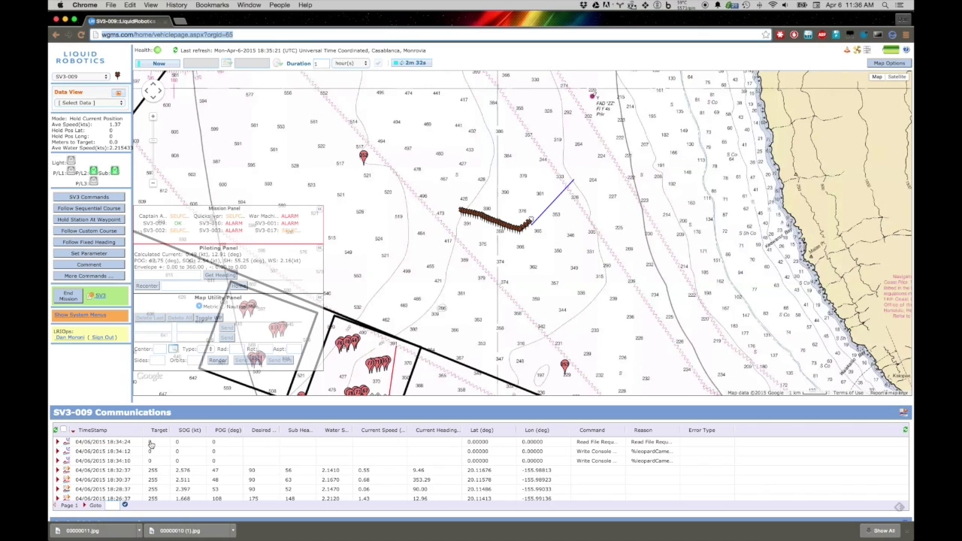
Step: Command SV3-009 to a fixed 175-degree heading with reason 'Return to original heading'
click(79, 245)
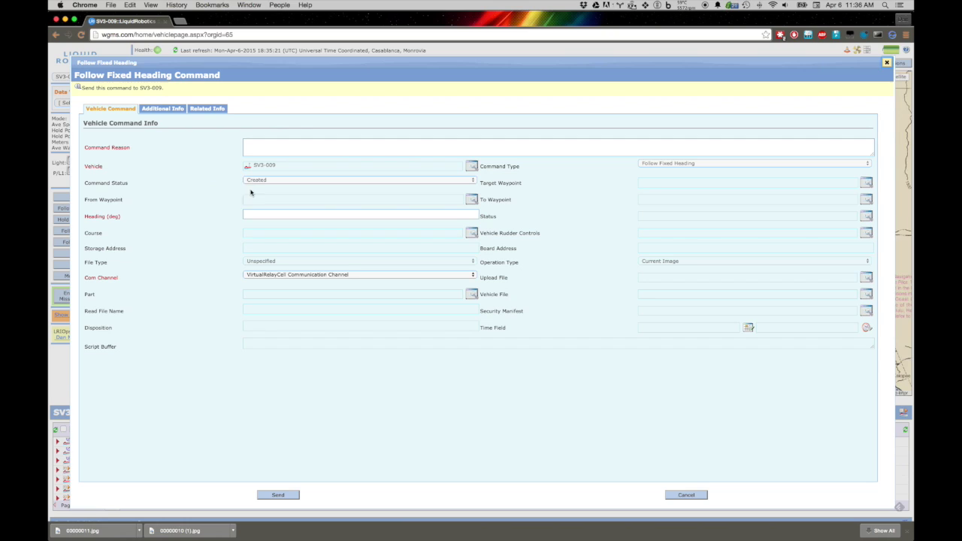
click(250, 216)
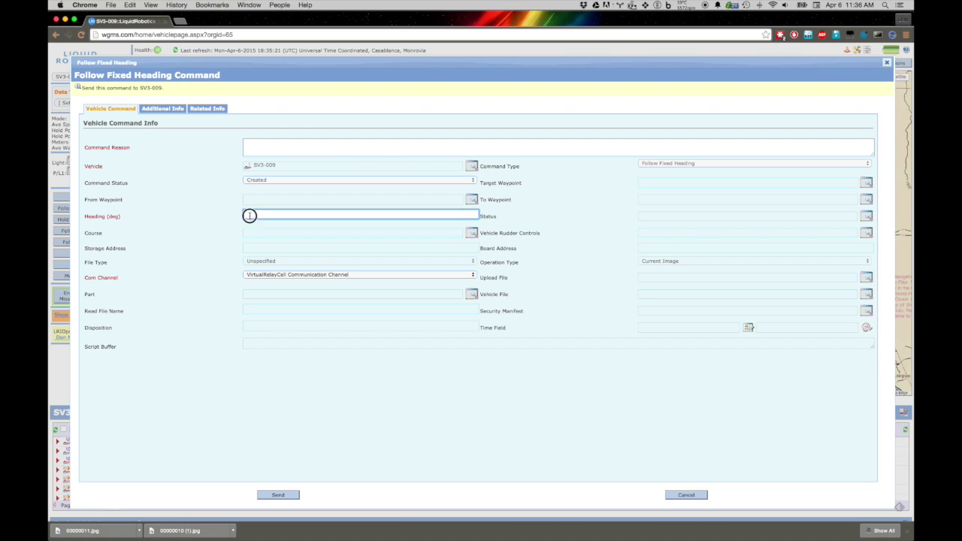
click(263, 143)
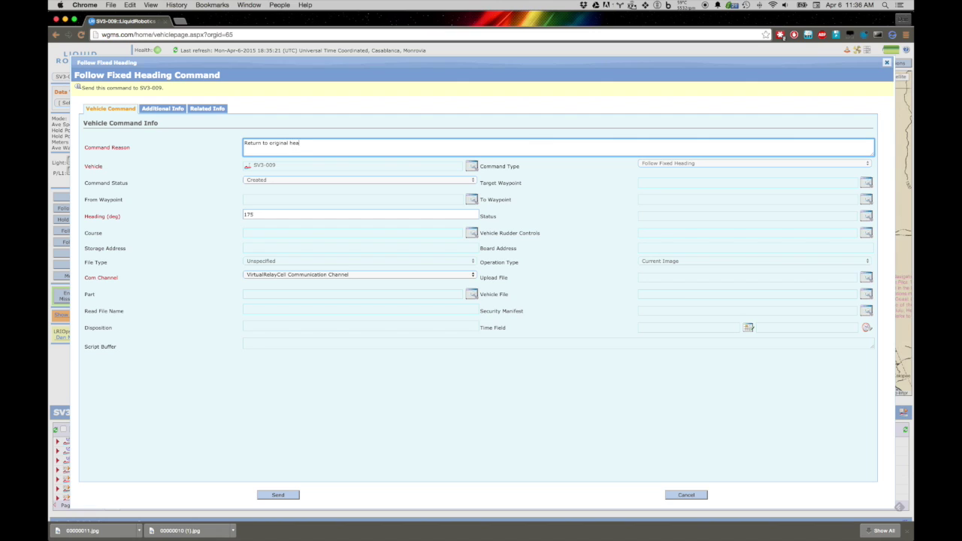
click(278, 494)
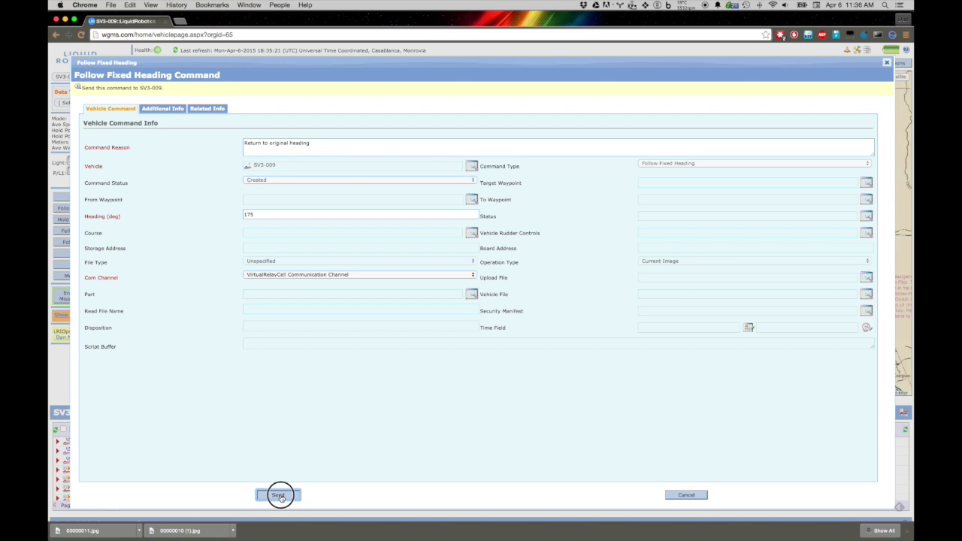